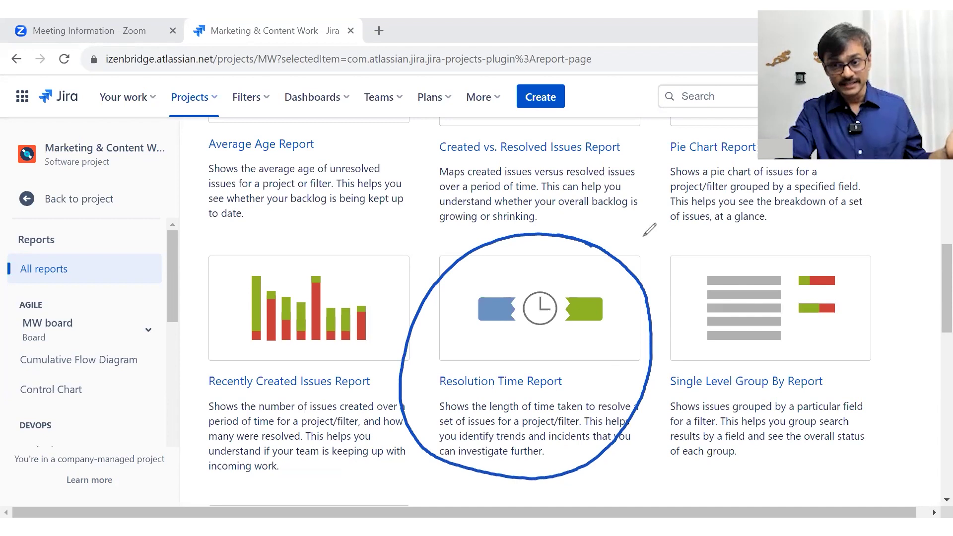
- Open the Resolution Time Report configuration for the Marketing & Content Work project
{"action": "key", "text": "e"}
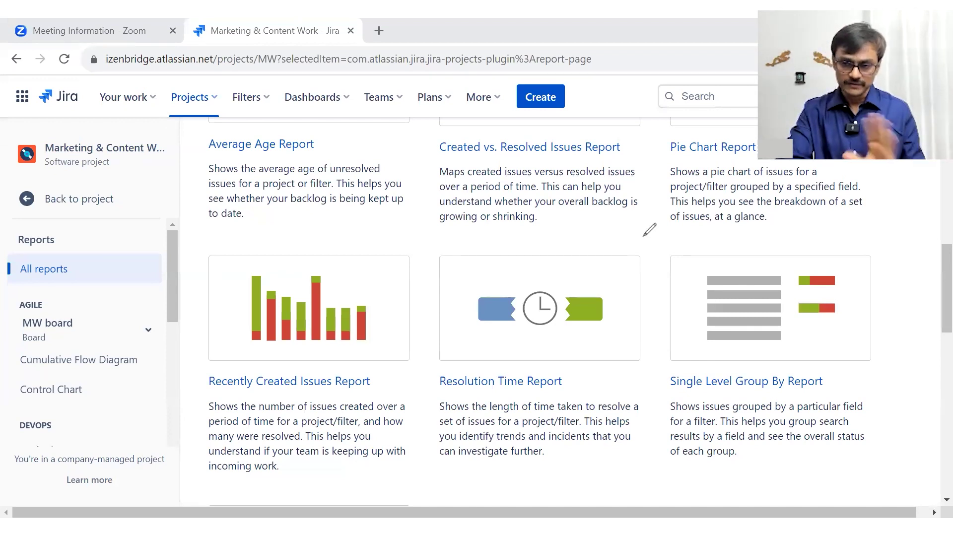
{"action": "left_click", "coordinate": [508, 386]}
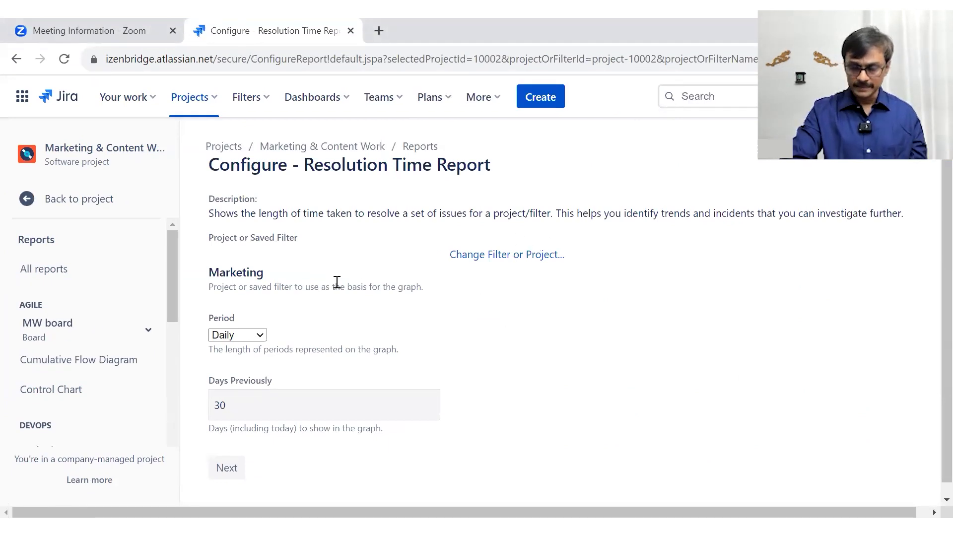
- Keep the period at Daily with 30 days previously and generate the report
{"action": "left_click", "coordinate": [239, 335]}
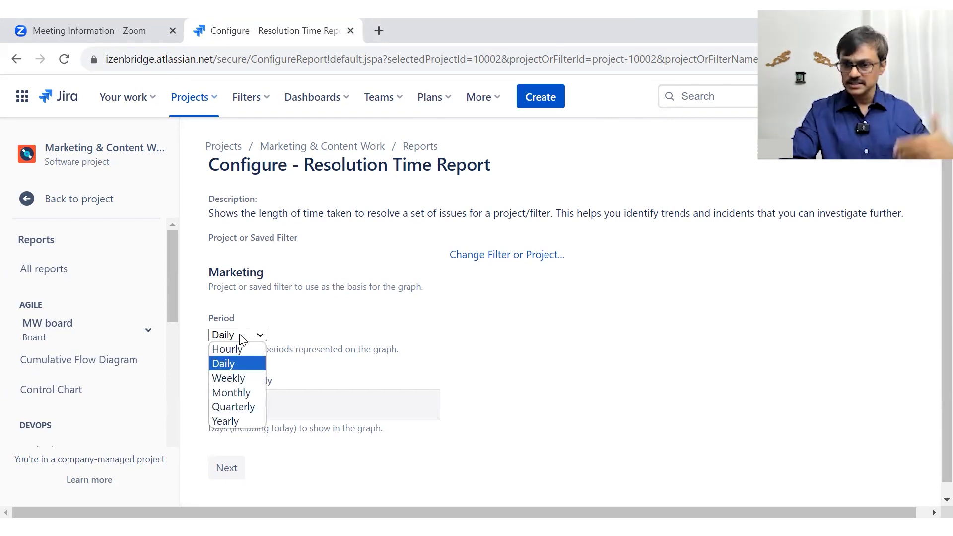
{"action": "left_click", "coordinate": [514, 328]}
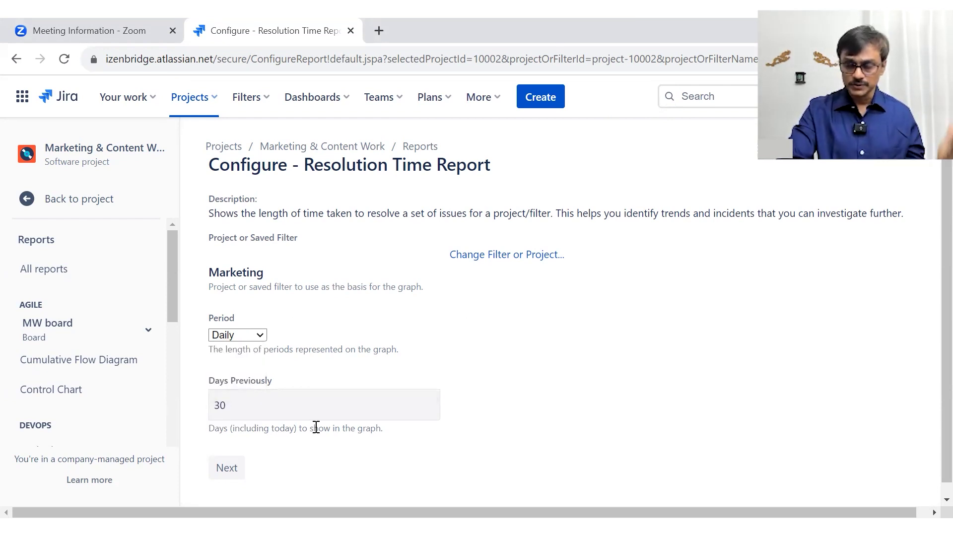
{"action": "left_click", "coordinate": [218, 471]}
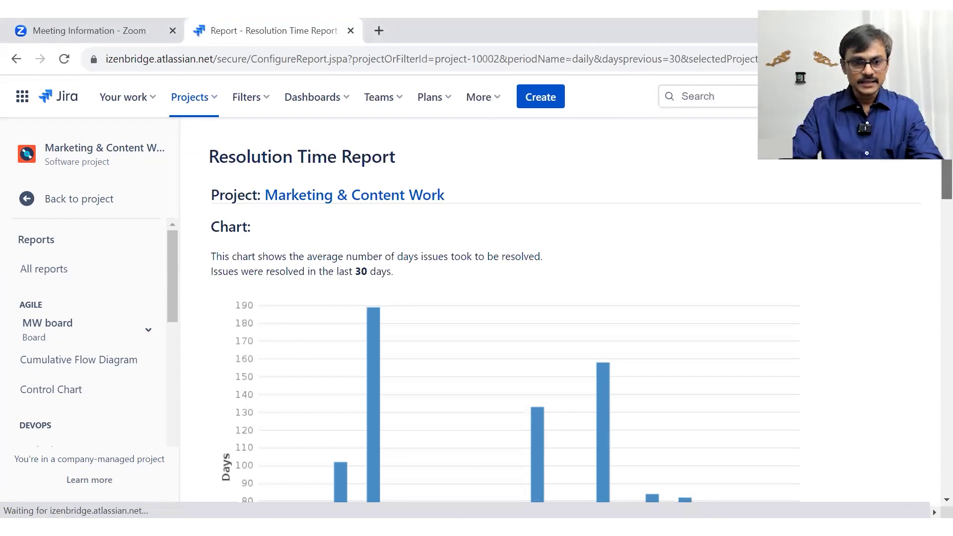
- Scroll through the daily bar chart and data table, e.g. 31-July-2023 with 32 issues resolved
{"action": "scroll", "coordinate": [929, 185], "scroll_direction": "down", "scroll_amount": 10}
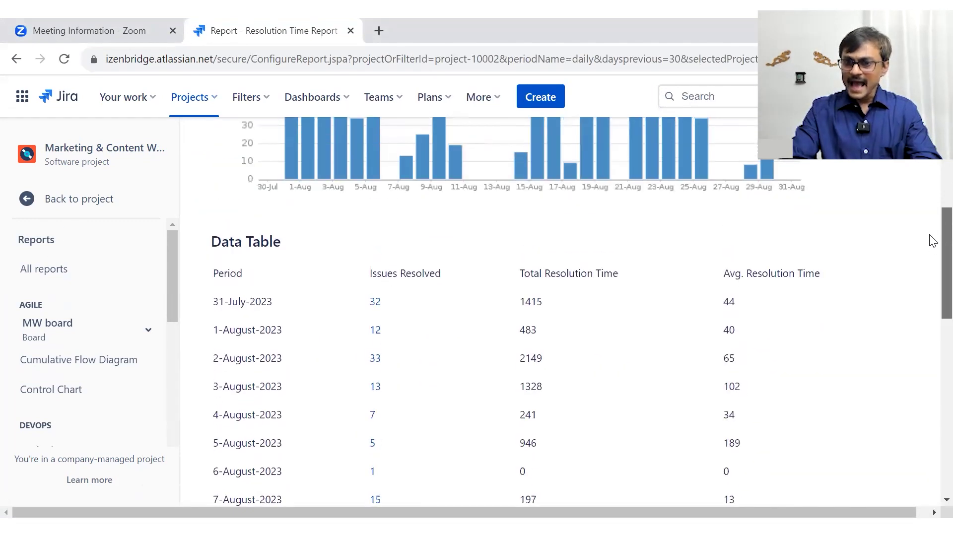
{"action": "scroll", "coordinate": [933, 235], "scroll_direction": "up", "scroll_amount": 6}
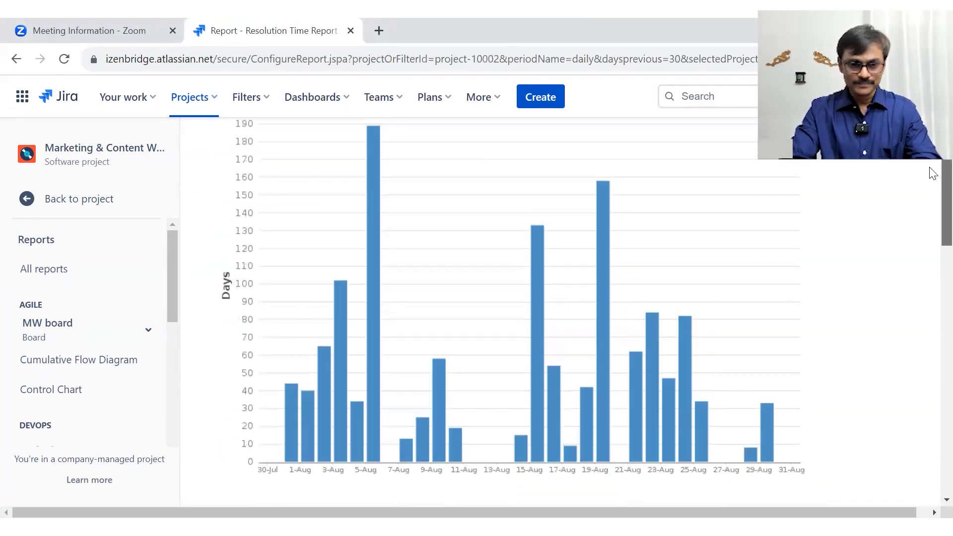
{"action": "scroll", "coordinate": [933, 173], "scroll_direction": "up", "scroll_amount": 2}
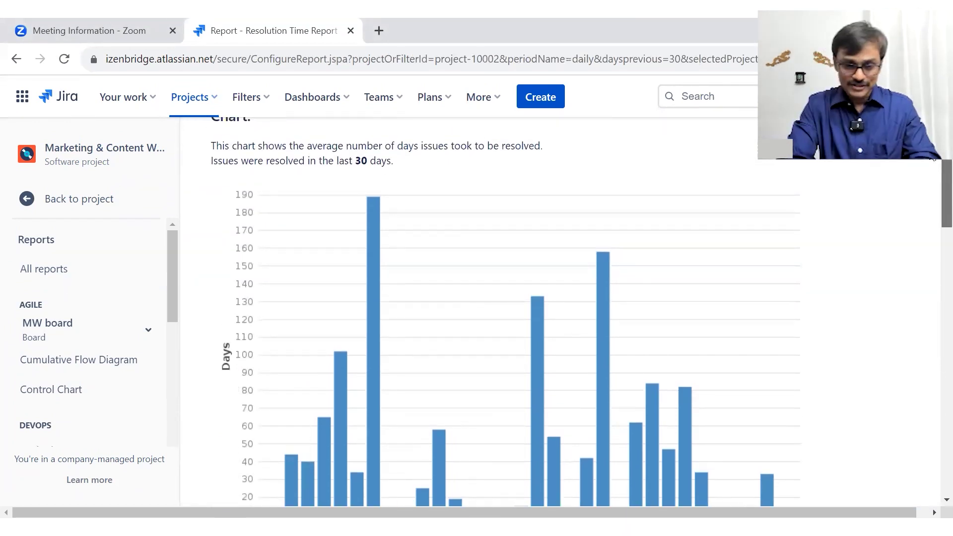
{"action": "scroll", "coordinate": [933, 163], "scroll_direction": "up", "scroll_amount": 1}
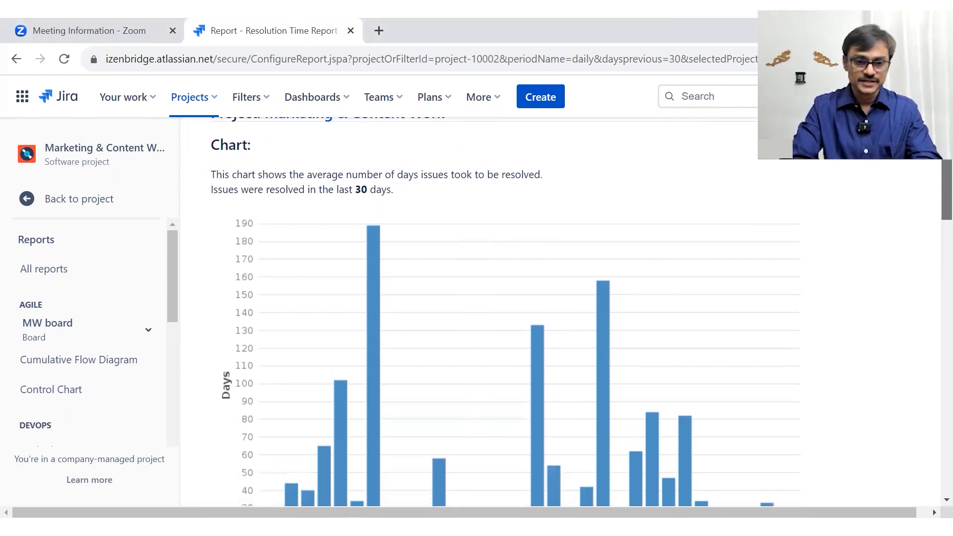
{"action": "scroll", "coordinate": [930, 179], "scroll_direction": "down", "scroll_amount": 3}
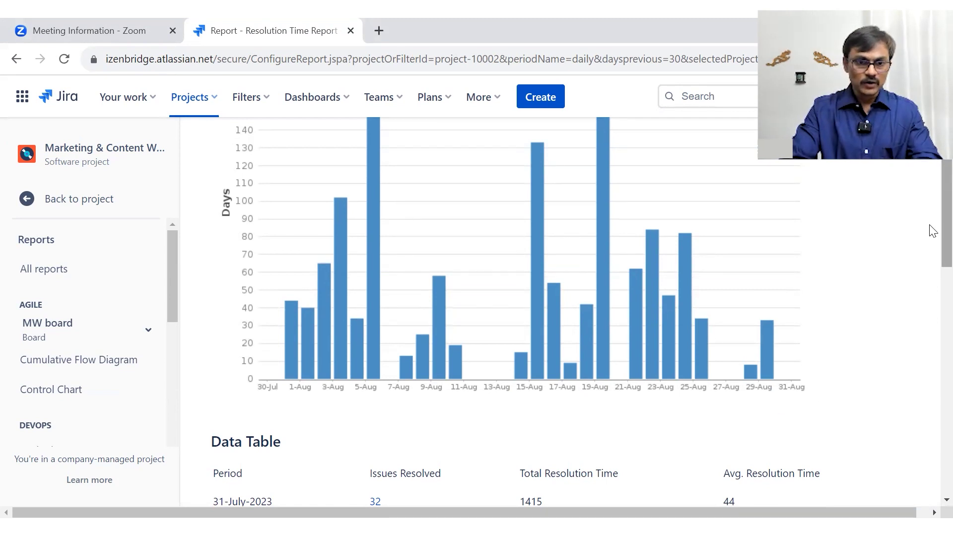
{"action": "scroll", "coordinate": [932, 230], "scroll_direction": "up", "scroll_amount": 3}
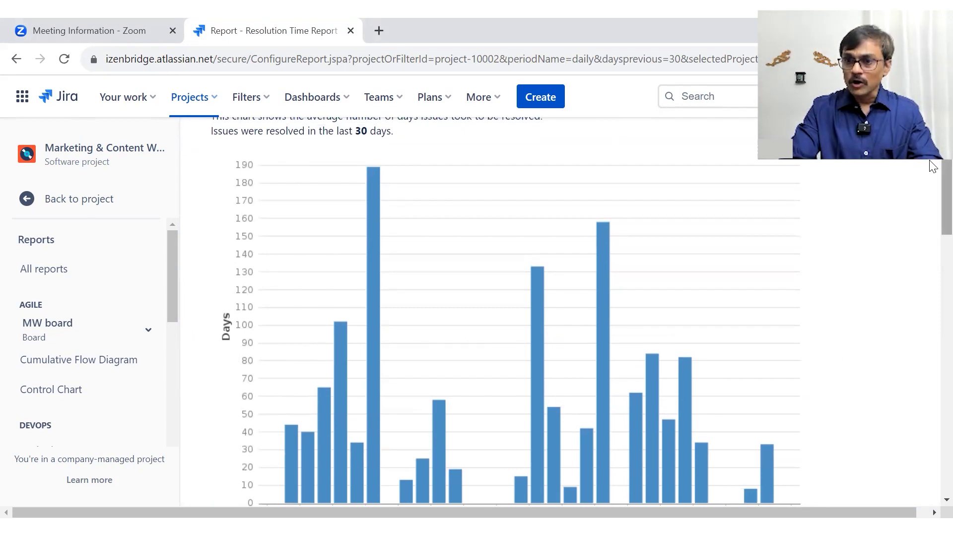
{"action": "scroll", "coordinate": [932, 169], "scroll_direction": "down", "scroll_amount": 4}
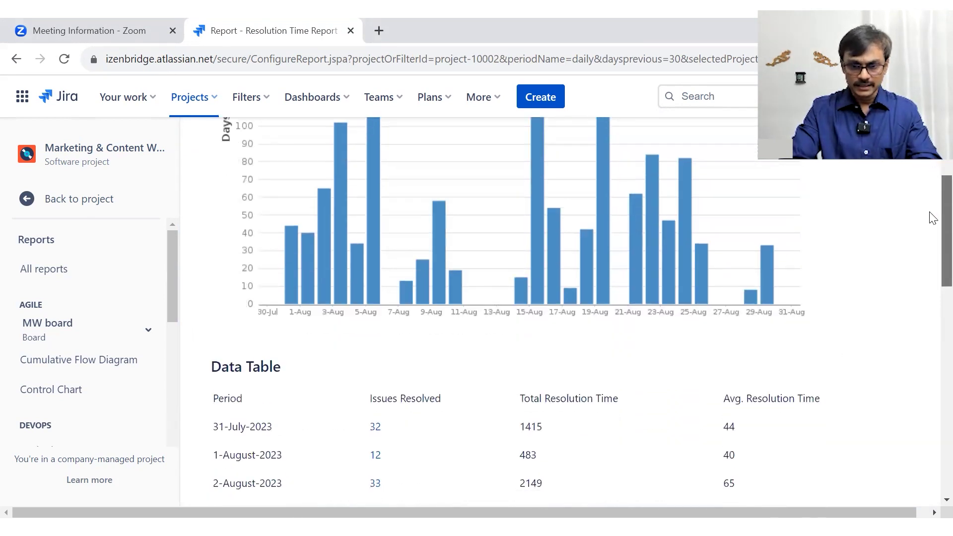
{"action": "scroll", "coordinate": [931, 213], "scroll_direction": "up", "scroll_amount": 1}
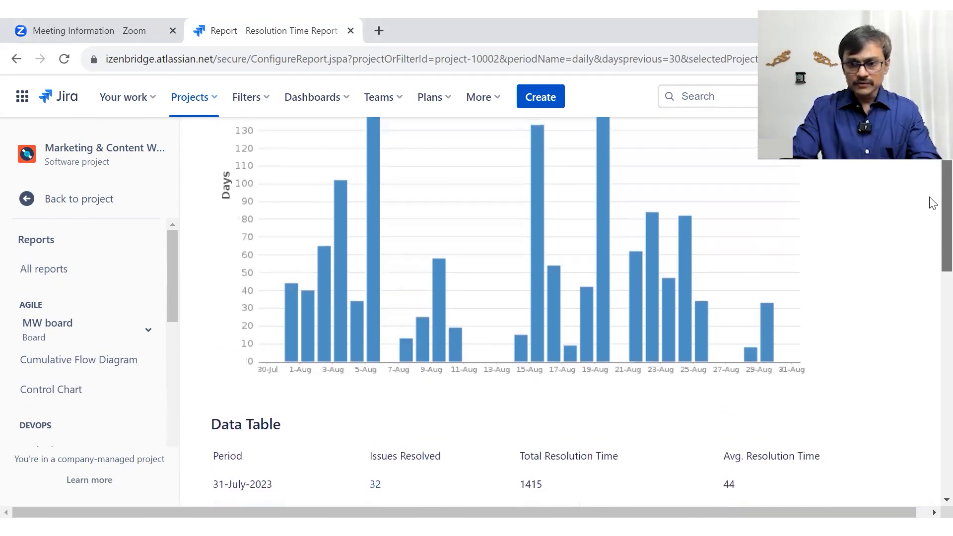
{"action": "scroll", "coordinate": [932, 204], "scroll_direction": "down", "scroll_amount": 1}
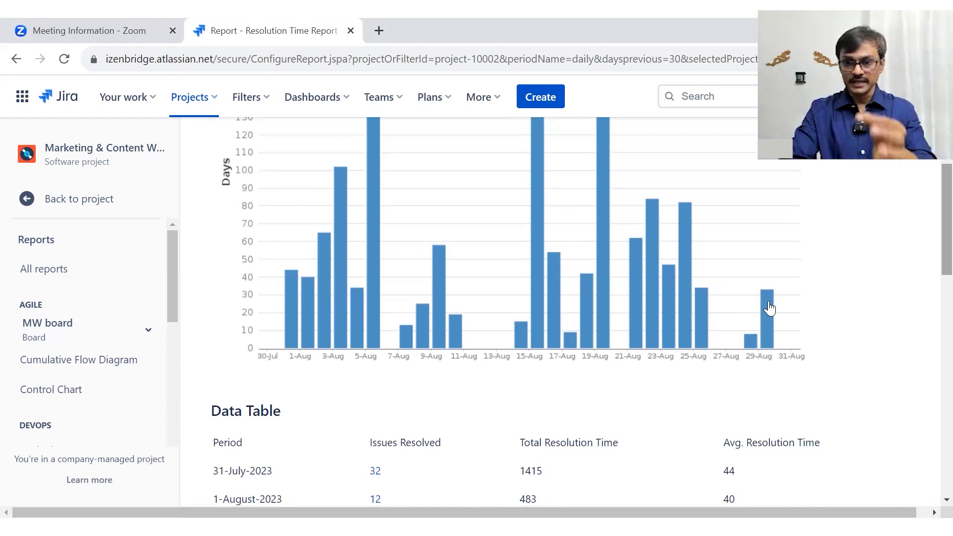
{"action": "mouse_move", "coordinate": [768, 307]}
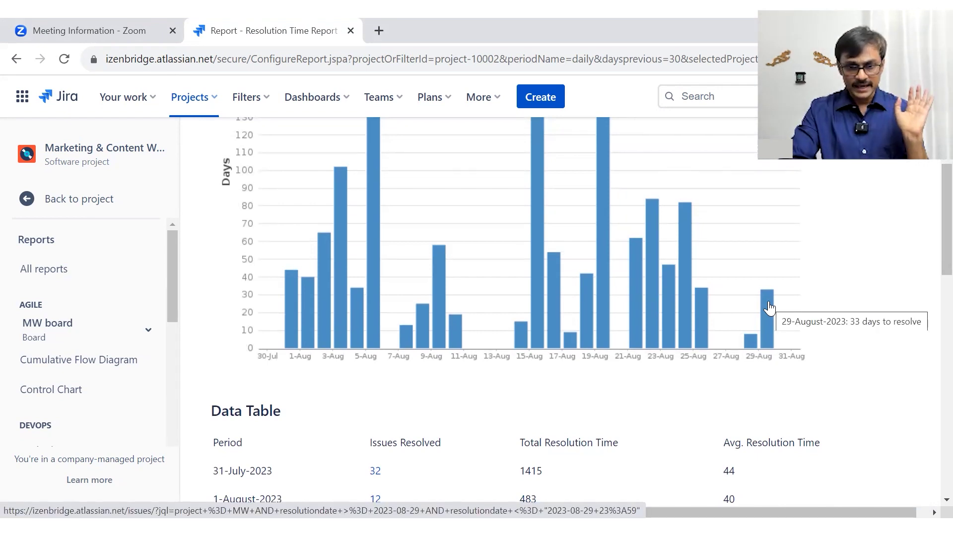
{"action": "scroll", "coordinate": [929, 308], "scroll_direction": "down", "scroll_amount": 12}
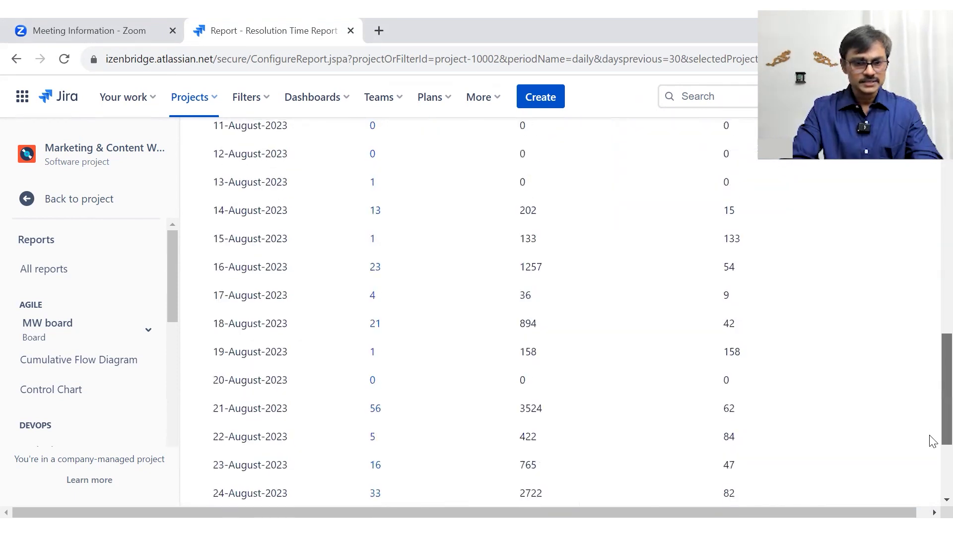
{"action": "scroll", "coordinate": [929, 445], "scroll_direction": "down", "scroll_amount": 3}
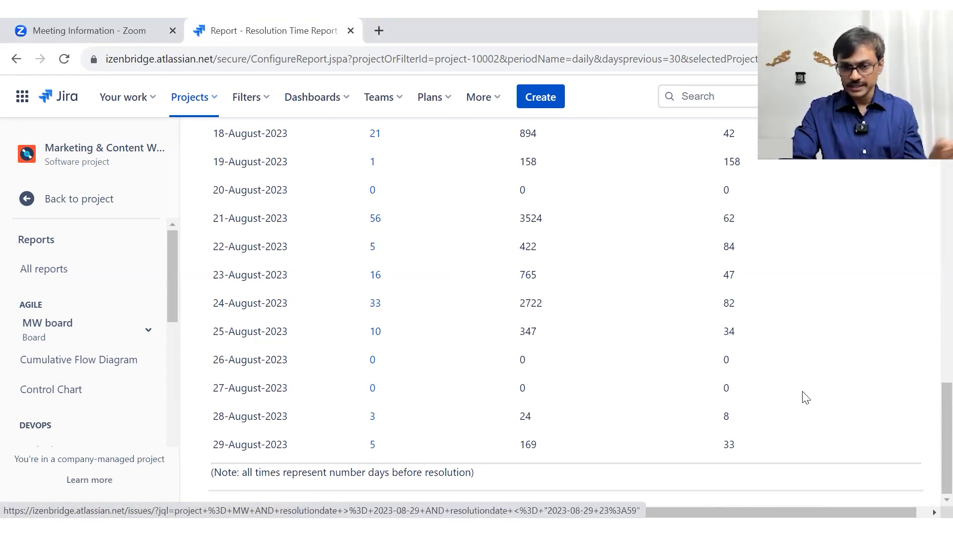
{"action": "scroll", "coordinate": [932, 173], "scroll_direction": "up", "scroll_amount": 15}
{"action": "scroll", "coordinate": [931, 189], "scroll_direction": "down", "scroll_amount": 2}
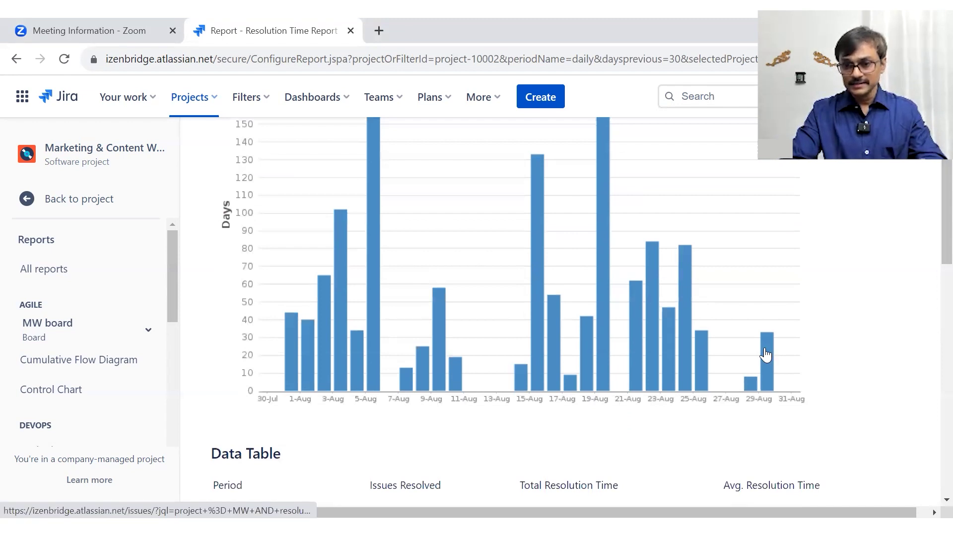
{"action": "mouse_move", "coordinate": [765, 354]}
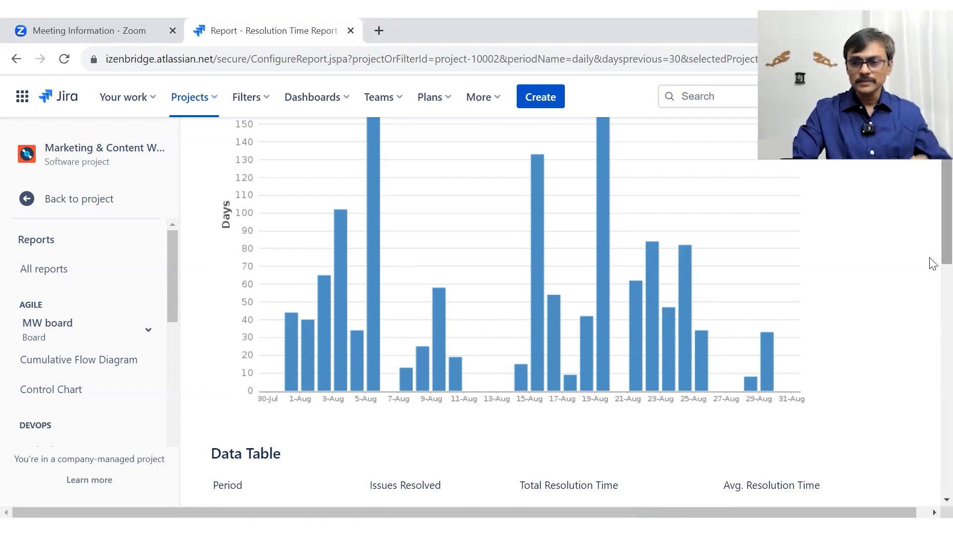
{"action": "scroll", "coordinate": [931, 248], "scroll_direction": "up", "scroll_amount": 3}
{"action": "scroll", "coordinate": [930, 238], "scroll_direction": "down", "scroll_amount": 1}
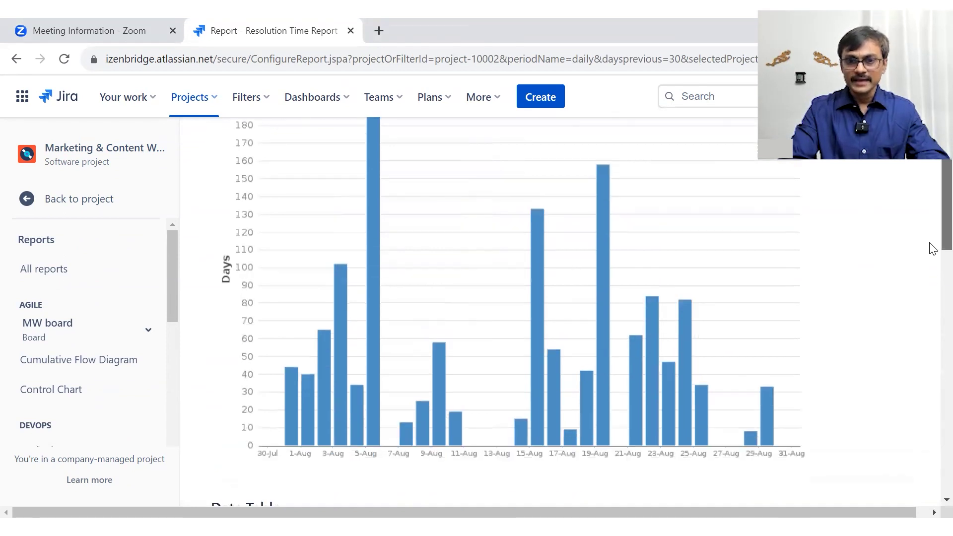
{"action": "scroll", "coordinate": [932, 232], "scroll_direction": "up", "scroll_amount": 1}
{"action": "scroll", "coordinate": [931, 232], "scroll_direction": "up", "scroll_amount": 1}
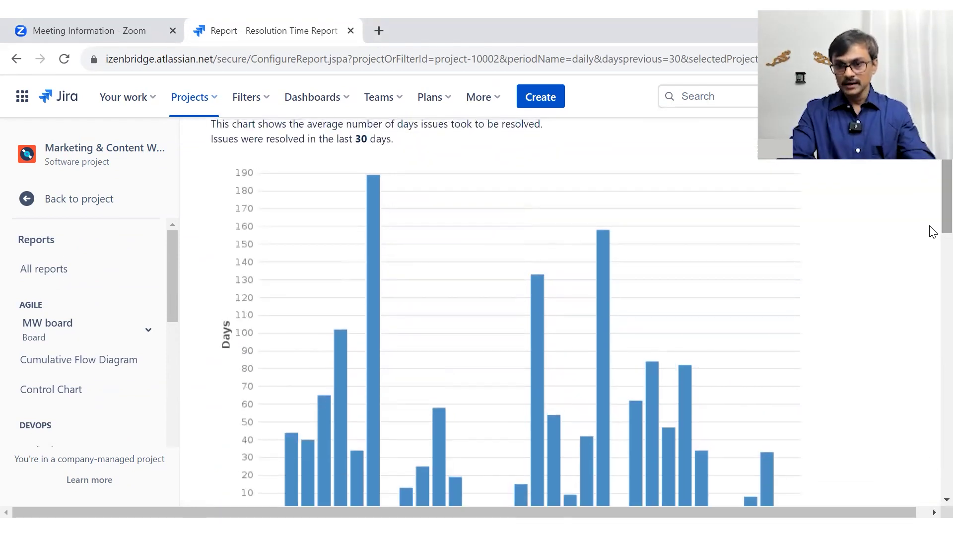
{"action": "scroll", "coordinate": [932, 231], "scroll_direction": "down", "scroll_amount": 2}
{"action": "scroll", "coordinate": [932, 232], "scroll_direction": "up", "scroll_amount": 2}
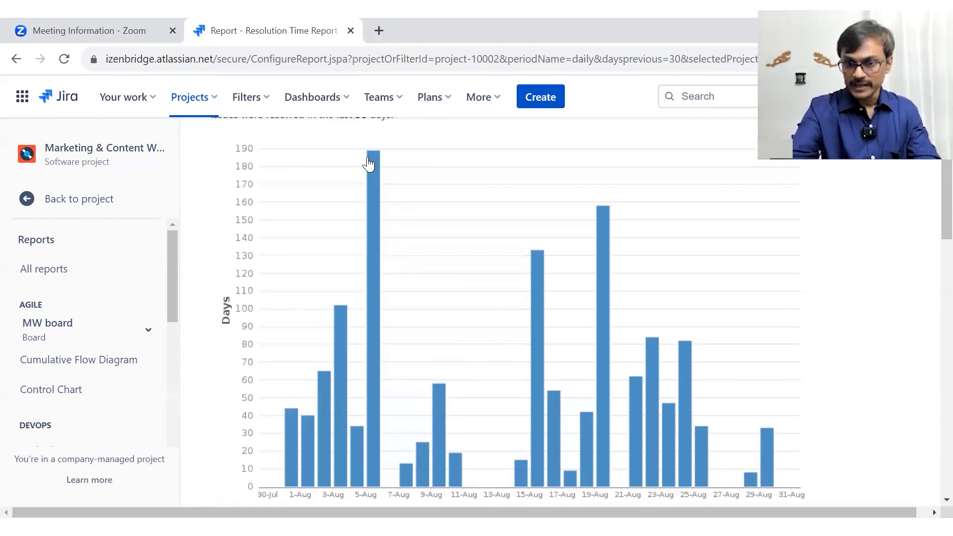
- Bring the average-resolution-days bar chart into view and dismiss the on-screen annotation
{"action": "mouse_move", "coordinate": [525, 171]}
{"action": "left_mouse_down"}
{"action": "mouse_move", "coordinate": [814, 435]}
{"action": "mouse_move", "coordinate": [756, 409]}
{"action": "left_mouse_up"}
{"action": "left_click_drag", "start_coordinate": [811, 434], "coordinate": [804, 395]}
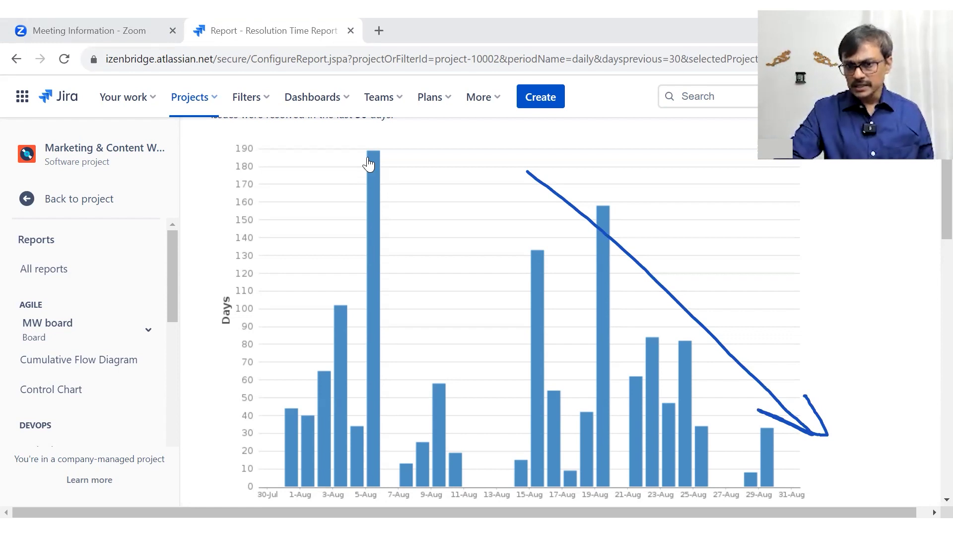
{"action": "key", "text": "Escape"}
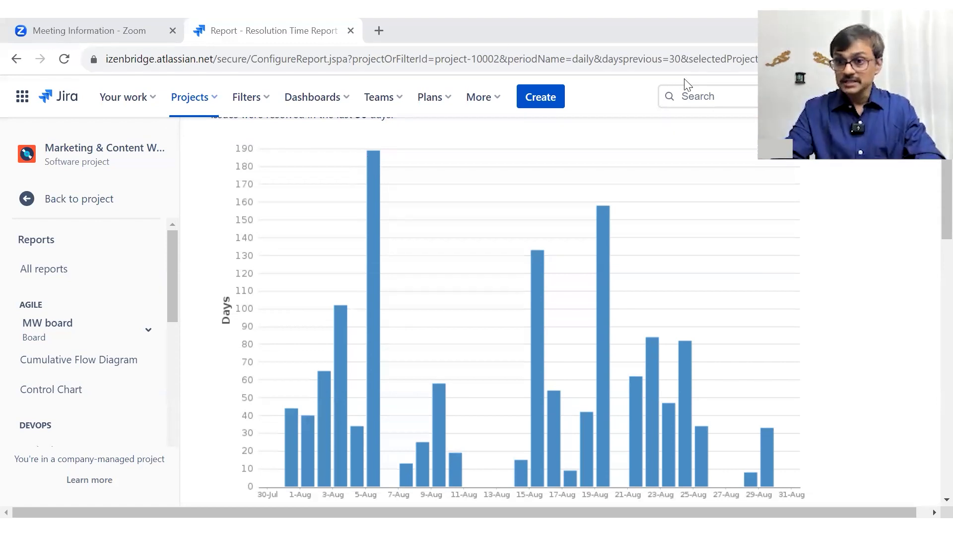
- Scroll down to the Data Table and highlight the 6-August-2023 row's date
{"action": "scroll", "coordinate": [931, 183], "scroll_direction": "up", "scroll_amount": 1}
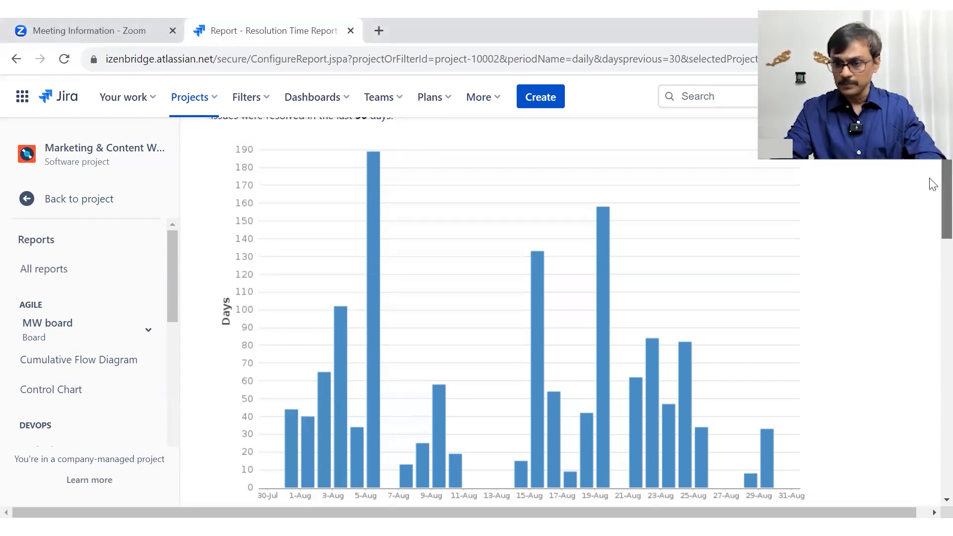
{"action": "scroll", "coordinate": [932, 184], "scroll_direction": "down", "scroll_amount": 1}
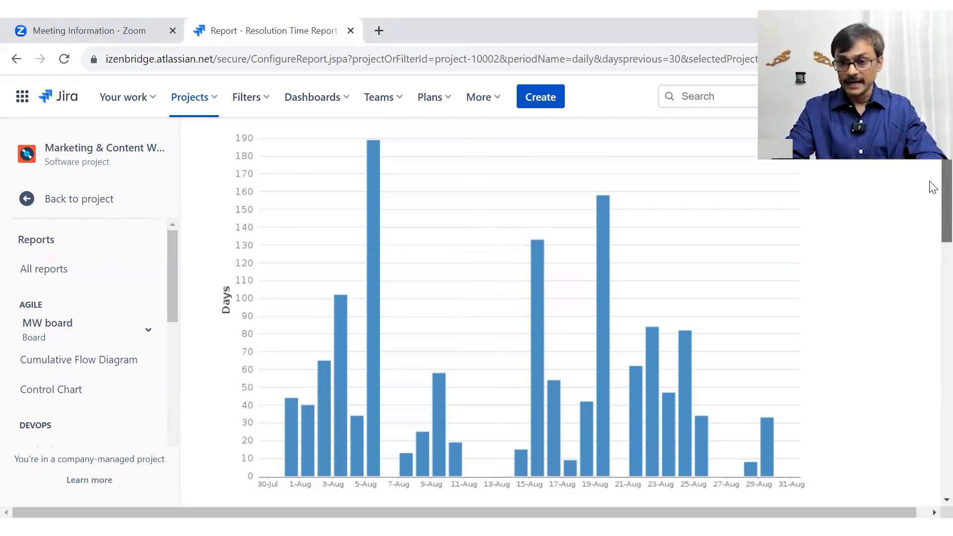
{"action": "scroll", "coordinate": [932, 192], "scroll_direction": "down", "scroll_amount": 1}
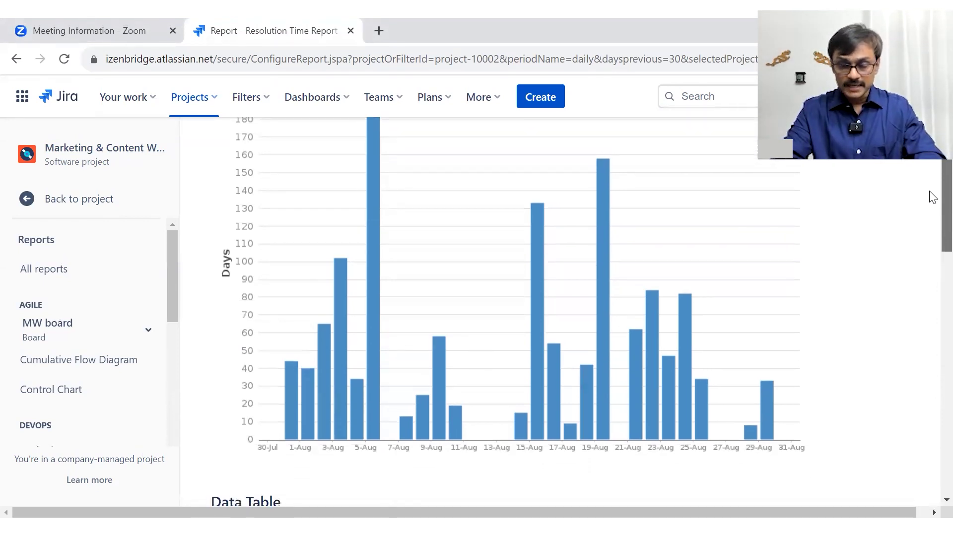
{"action": "scroll", "coordinate": [932, 208], "scroll_direction": "down", "scroll_amount": 7}
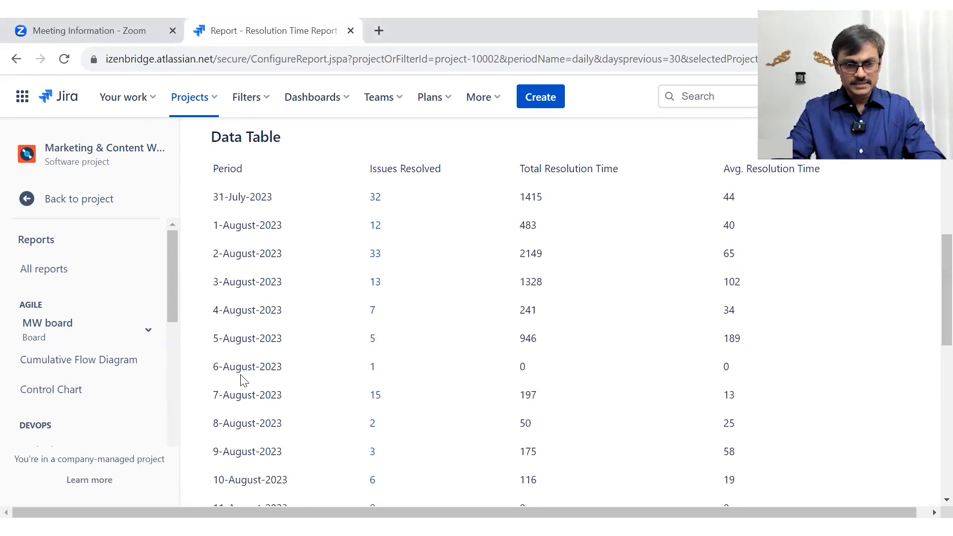
{"action": "triple_click", "coordinate": [219, 368]}
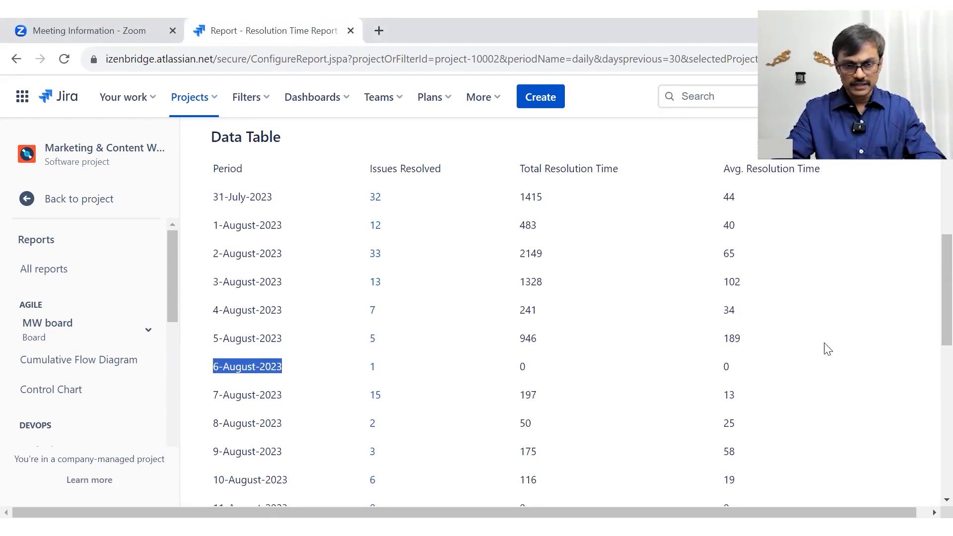
- Highlight the 15-August-2023 row's date and its 133-day total instead
{"action": "scroll", "coordinate": [930, 281], "scroll_direction": "up", "scroll_amount": 1}
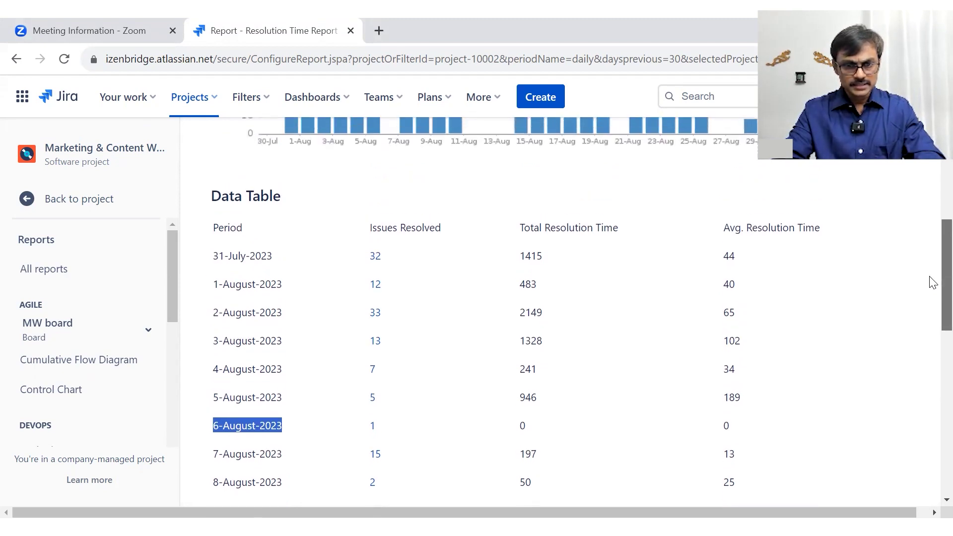
{"action": "scroll", "coordinate": [930, 280], "scroll_direction": "down", "scroll_amount": 3}
{"action": "scroll", "coordinate": [931, 335], "scroll_direction": "down", "scroll_amount": 1}
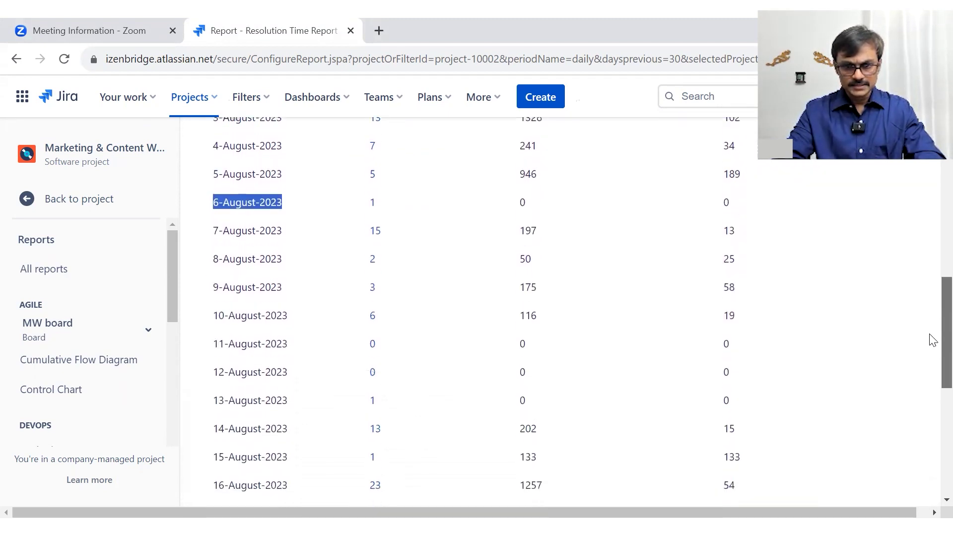
{"action": "scroll", "coordinate": [931, 348], "scroll_direction": "down", "scroll_amount": 1}
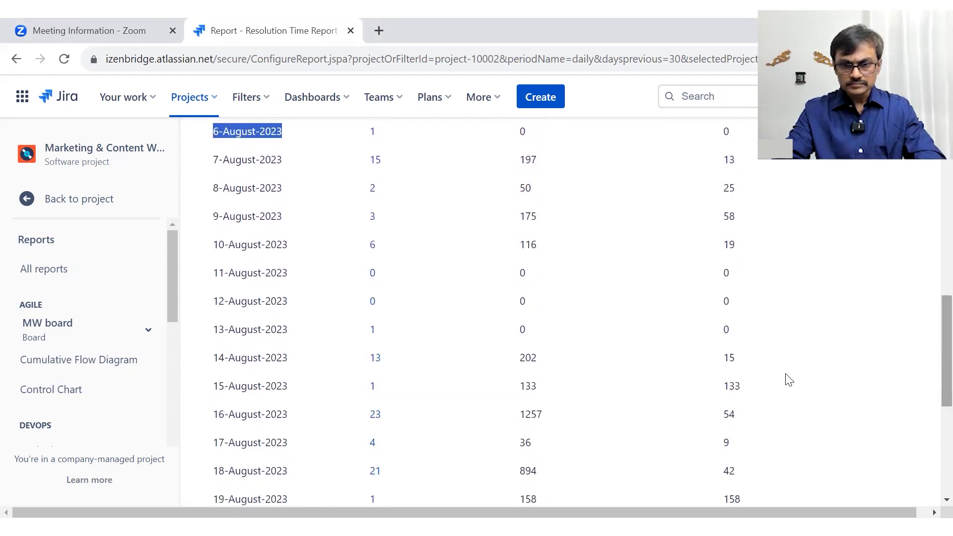
{"action": "left_click", "coordinate": [247, 386]}
{"action": "triple_click", "coordinate": [247, 387]}
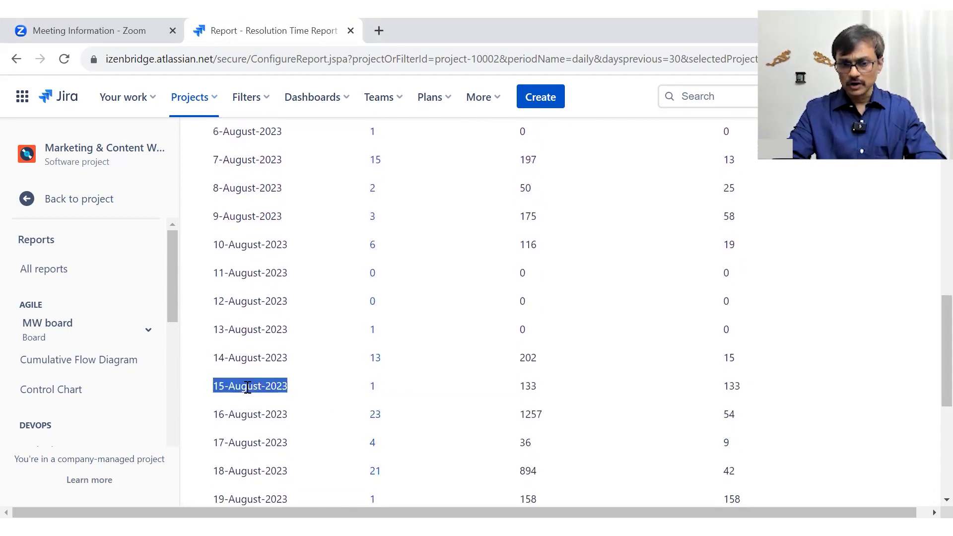
{"action": "double_click", "coordinate": [527, 386]}
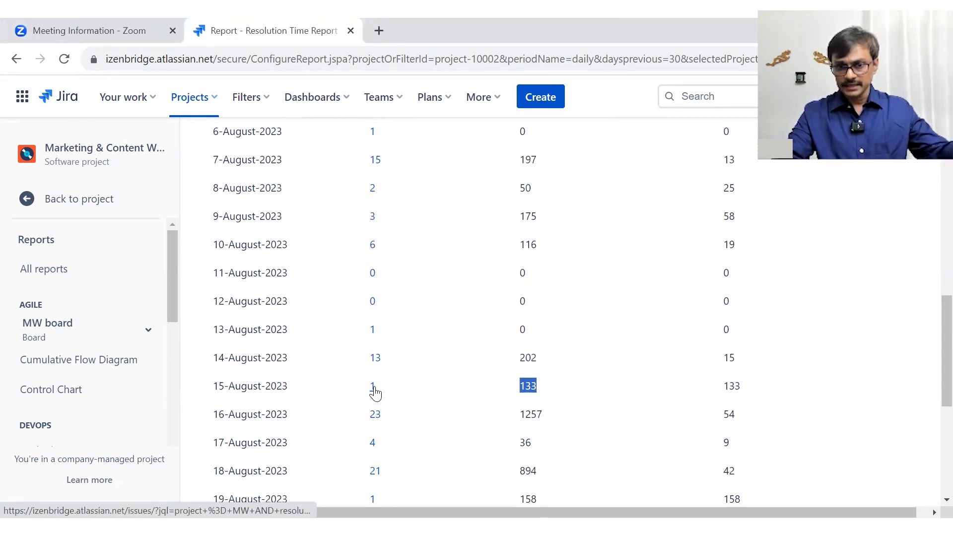
- Open the search listing the one issue resolved on 15 August 2023, MW-2294
{"action": "left_click", "coordinate": [373, 390]}
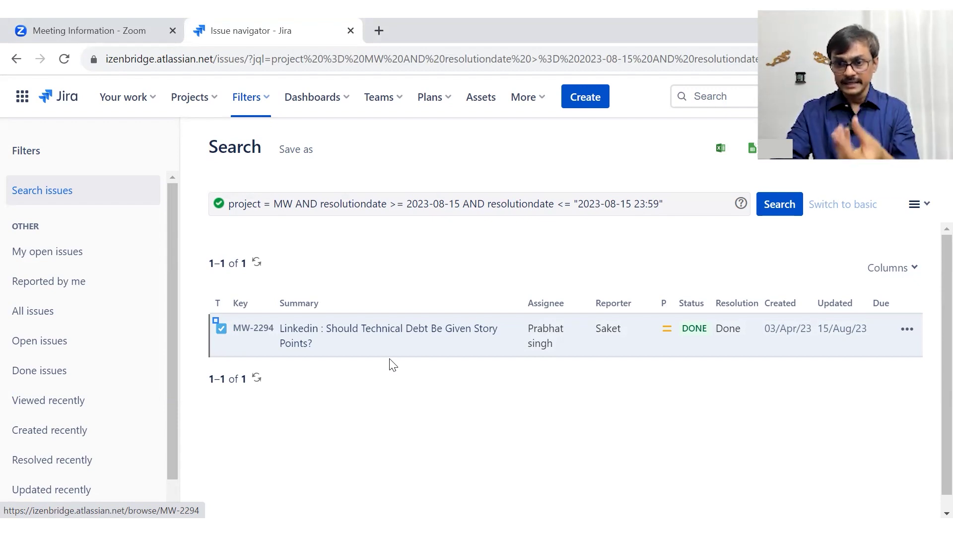
- Go back to the Resolution Time Report and review its chart and data table through 29-August-2023
{"action": "left_click", "coordinate": [16, 60]}
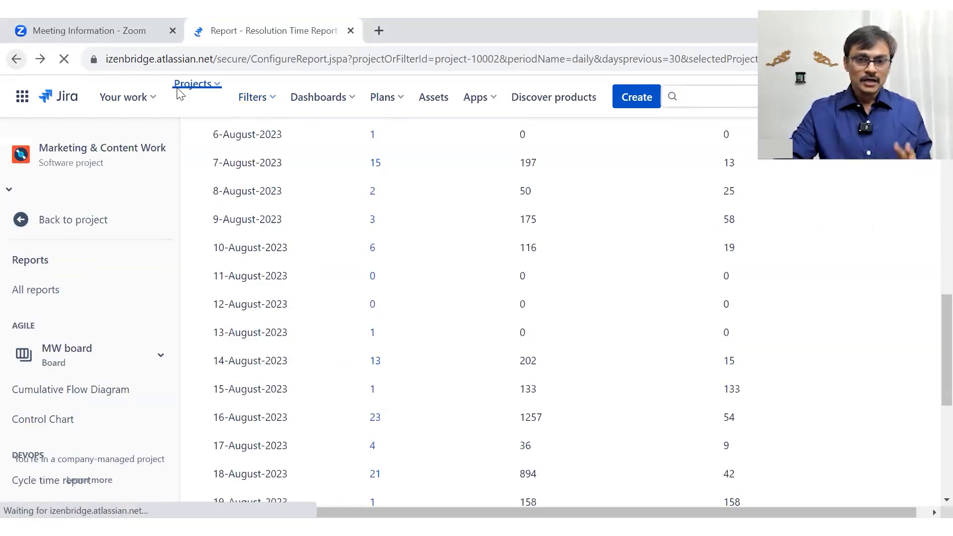
{"action": "scroll", "coordinate": [929, 383], "scroll_direction": "down", "scroll_amount": 7}
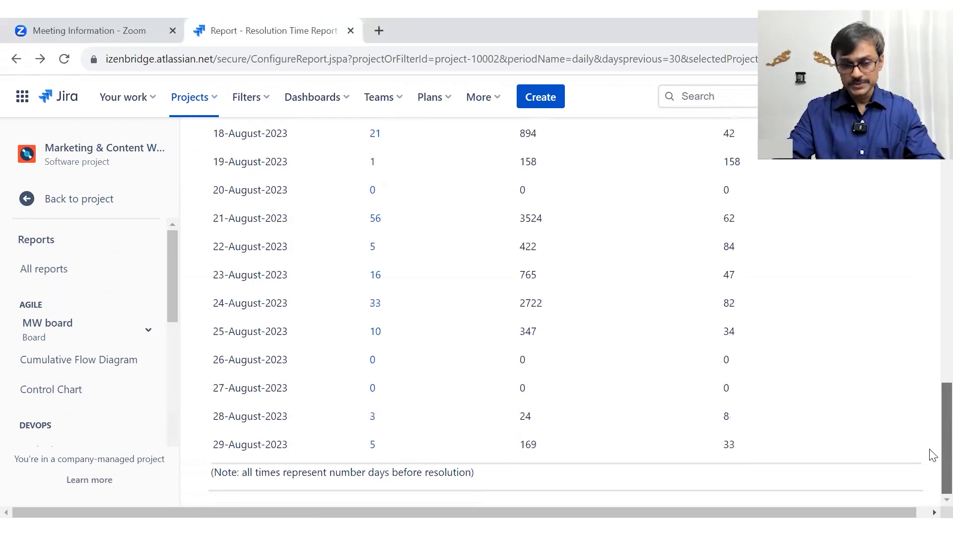
{"action": "scroll", "coordinate": [930, 441], "scroll_direction": "up", "scroll_amount": 1}
{"action": "scroll", "coordinate": [930, 411], "scroll_direction": "down", "scroll_amount": 1}
{"action": "scroll", "coordinate": [931, 297], "scroll_direction": "up", "scroll_amount": 12}
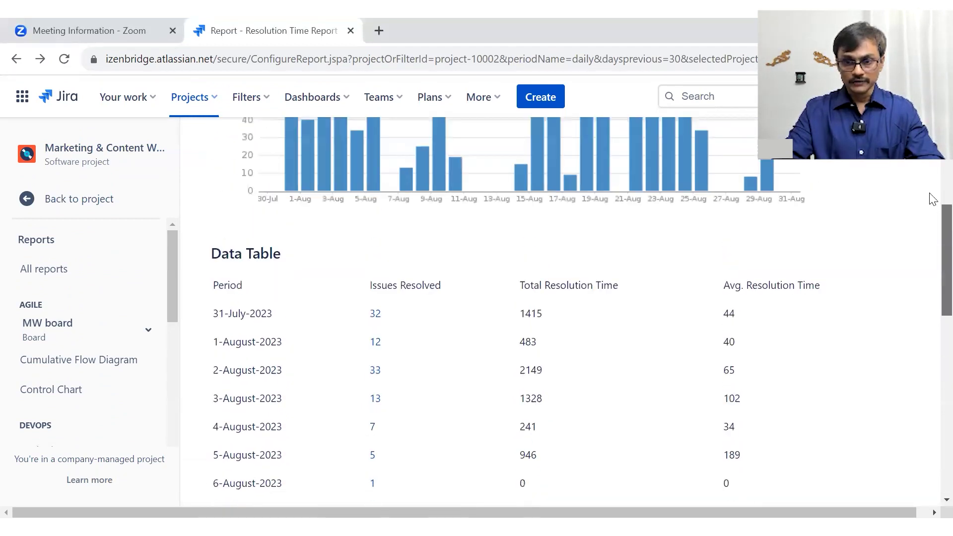
{"action": "scroll", "coordinate": [931, 199], "scroll_direction": "up", "scroll_amount": 4}
{"action": "scroll", "coordinate": [933, 186], "scroll_direction": "up", "scroll_amount": 2}
{"action": "scroll", "coordinate": [932, 184], "scroll_direction": "down", "scroll_amount": 1}
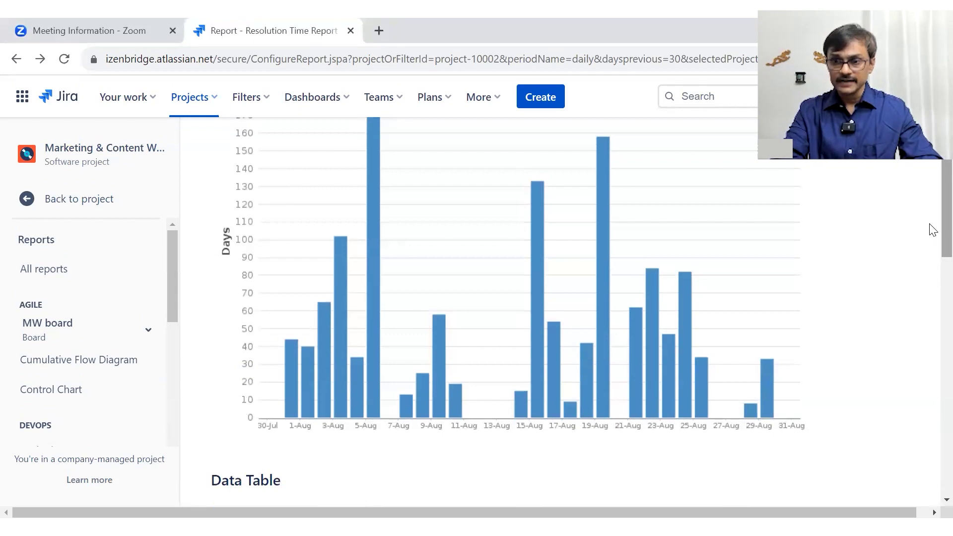
{"action": "scroll", "coordinate": [930, 231], "scroll_direction": "down", "scroll_amount": 1}
{"action": "scroll", "coordinate": [931, 204], "scroll_direction": "up", "scroll_amount": 3}
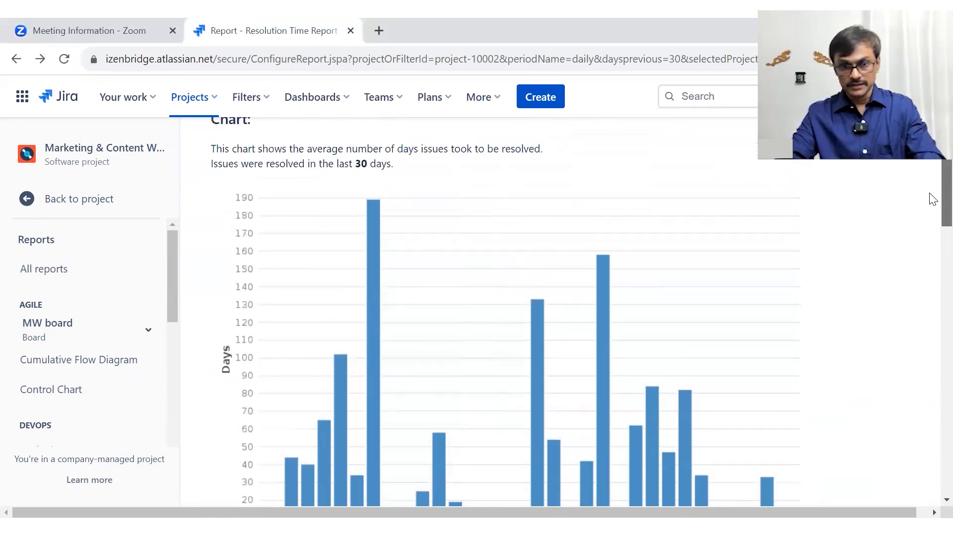
{"action": "scroll", "coordinate": [932, 204], "scroll_direction": "down", "scroll_amount": 1}
{"action": "scroll", "coordinate": [931, 203], "scroll_direction": "down", "scroll_amount": 1}
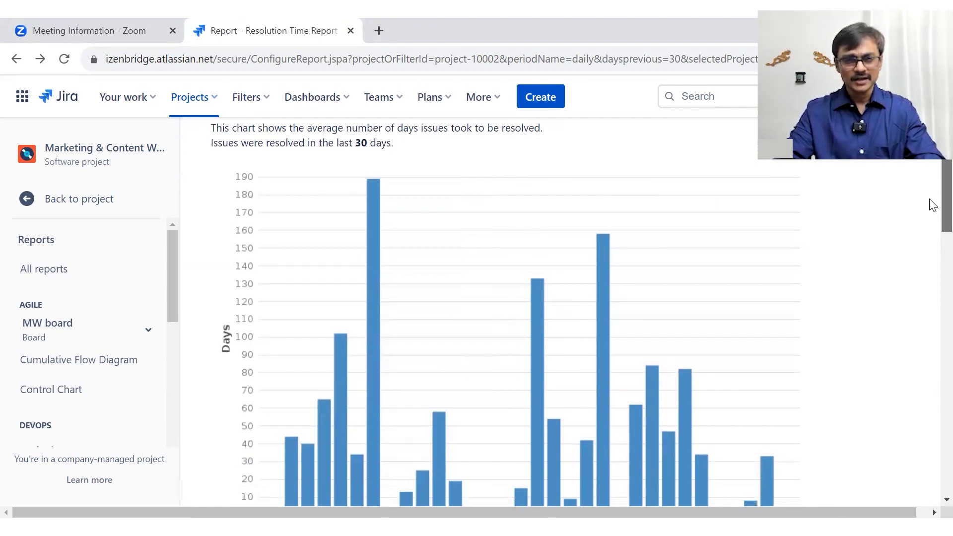
{"action": "scroll", "coordinate": [931, 205], "scroll_direction": "up", "scroll_amount": 1}
{"action": "scroll", "coordinate": [932, 206], "scroll_direction": "down", "scroll_amount": 2}
{"action": "scroll", "coordinate": [931, 206], "scroll_direction": "down", "scroll_amount": 14}
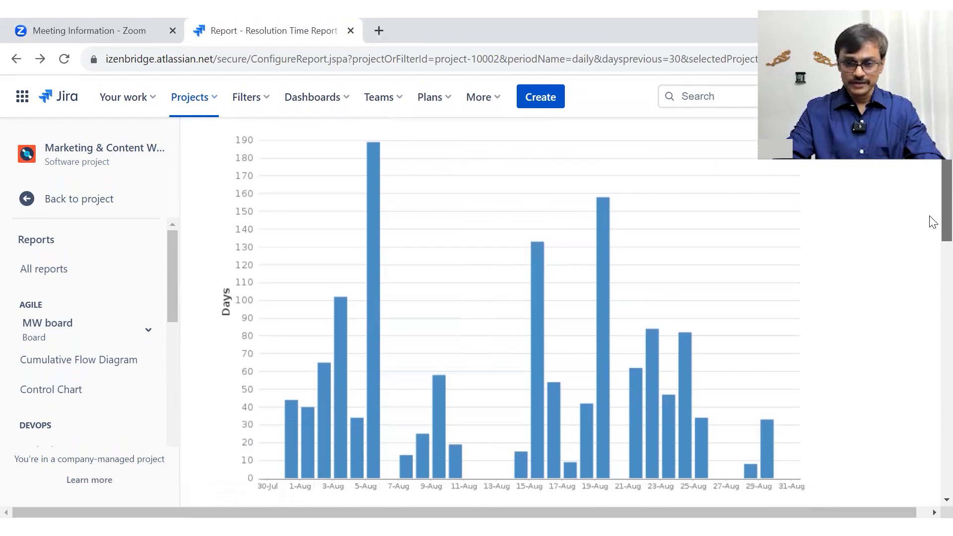
{"action": "scroll", "coordinate": [918, 442], "scroll_direction": "down", "scroll_amount": 6}
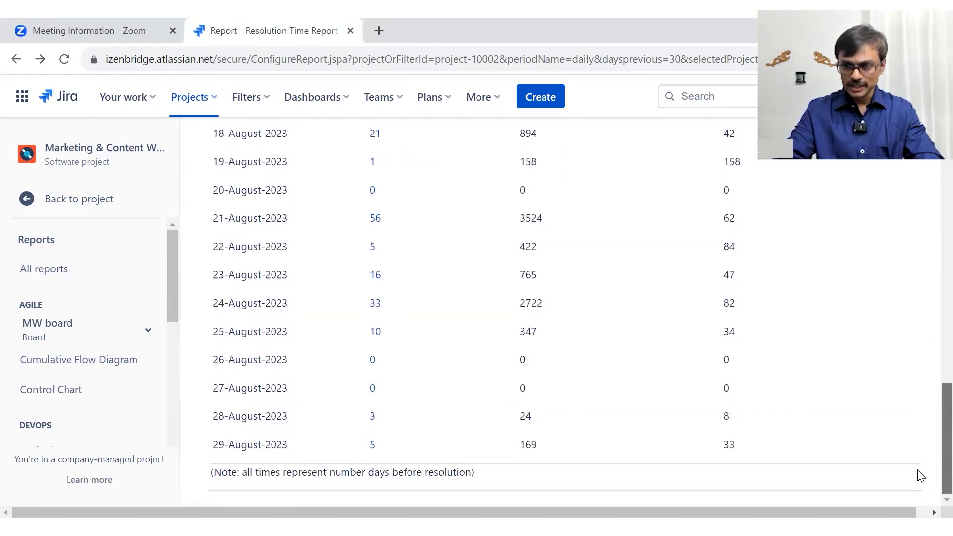
{"action": "scroll", "coordinate": [925, 291], "scroll_direction": "up", "scroll_amount": 15}
{"action": "scroll", "coordinate": [925, 291], "scroll_direction": "up", "scroll_amount": 7}
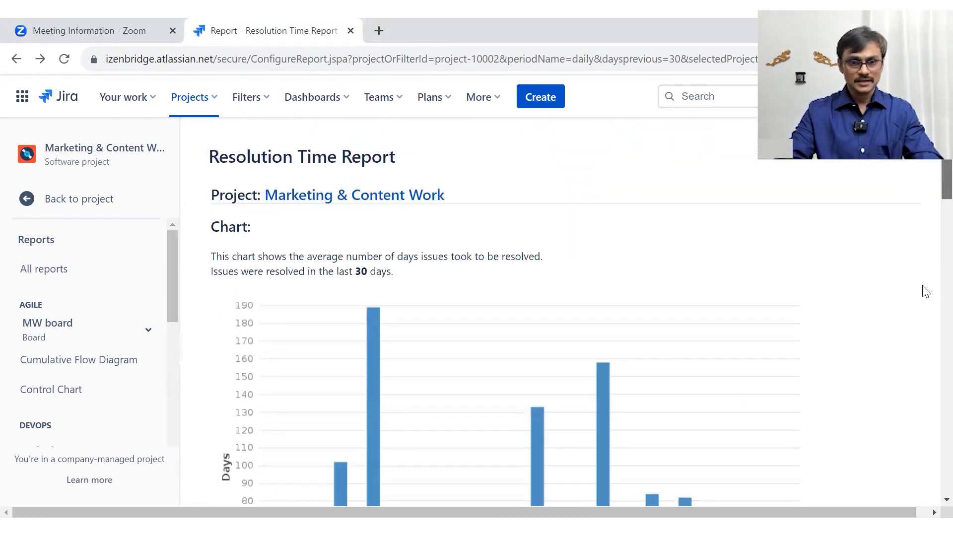